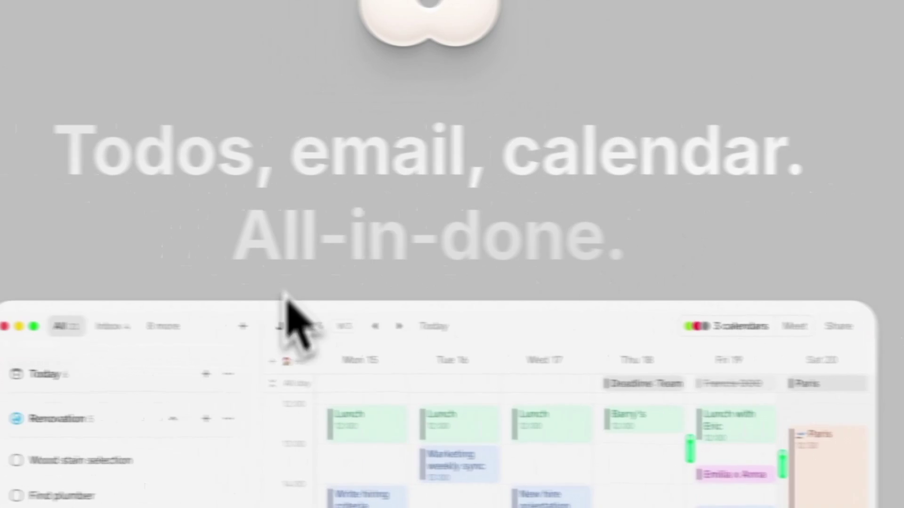
pyautogui.scroll(-5, 578, 360)
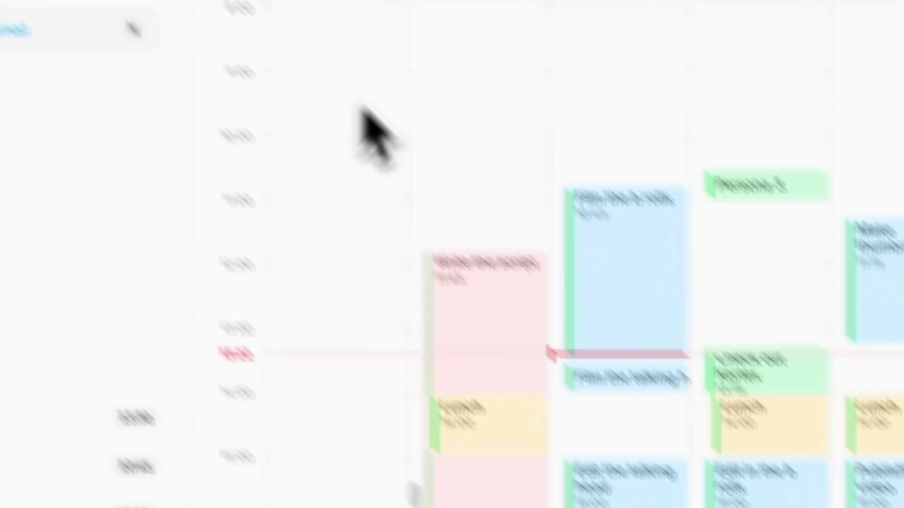
pyautogui.click(409, 38)
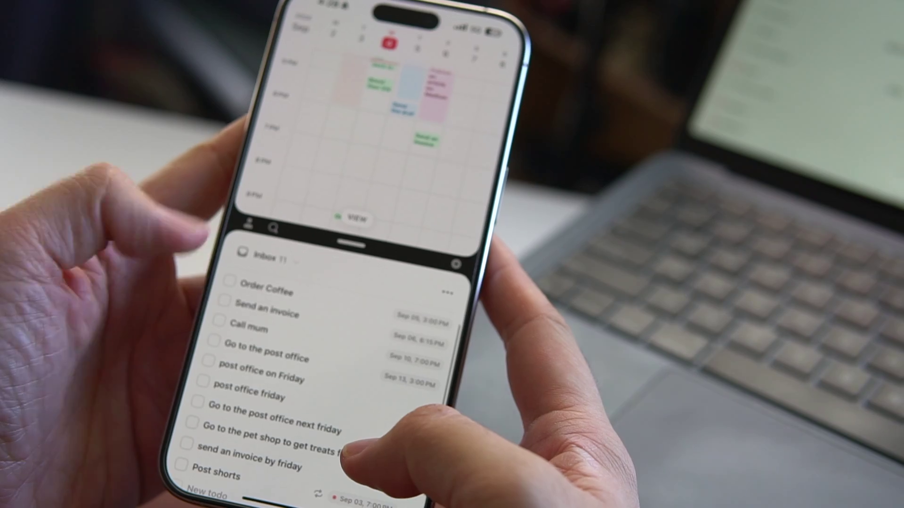
pyautogui.moveTo(254, 329); pyautogui.dragTo(372, 174)
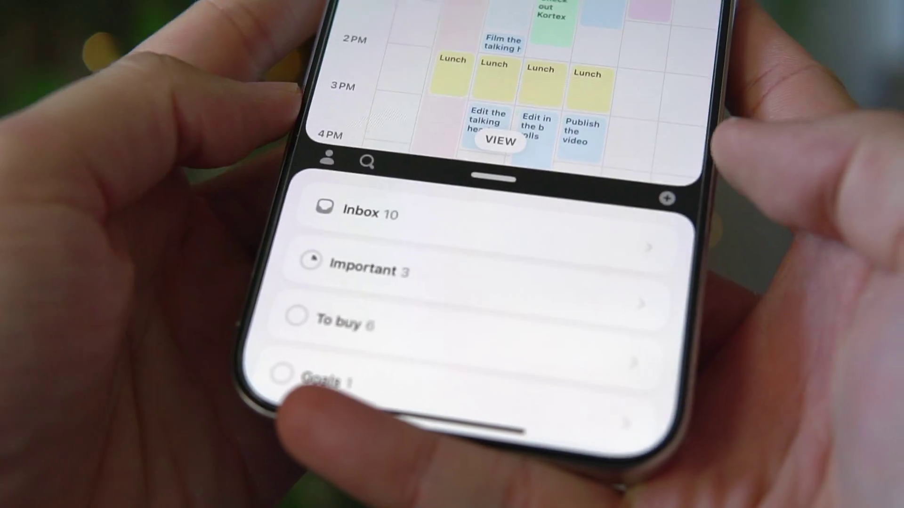
pyautogui.scroll(-5, 470, 258)
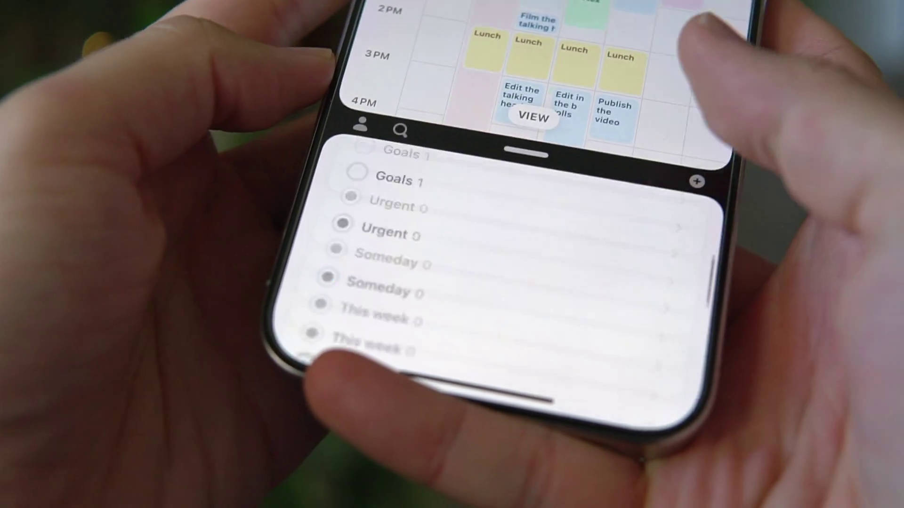
pyautogui.scroll(1, 518, 212)
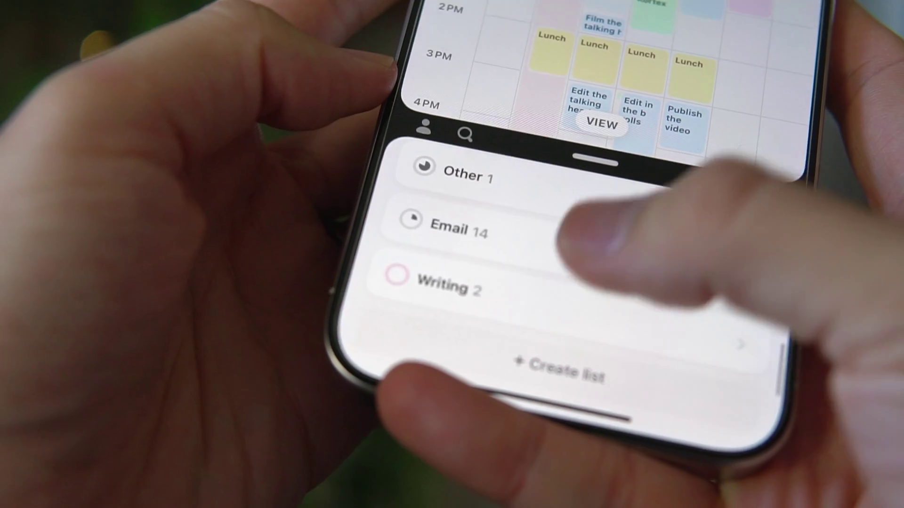
pyautogui.click(584, 219)
pyautogui.click(565, 263)
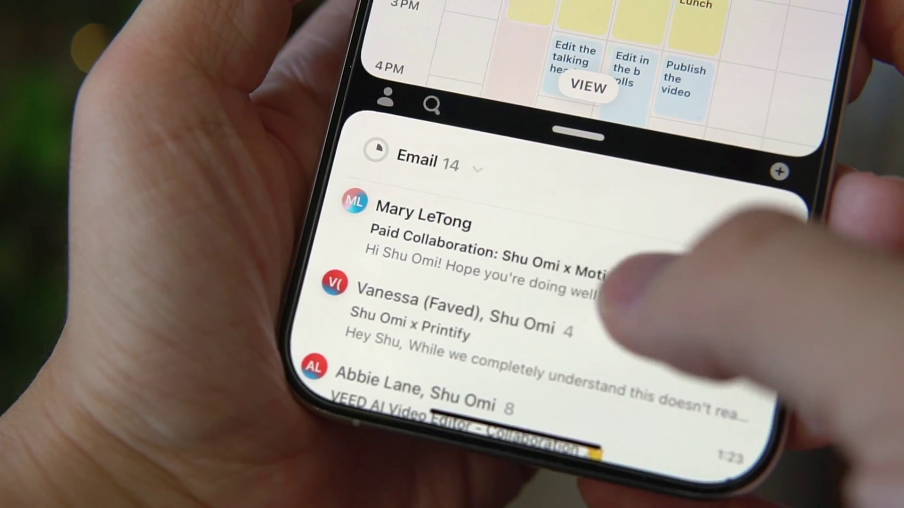
pyautogui.moveTo(560, 292); pyautogui.dragTo(585, 161)
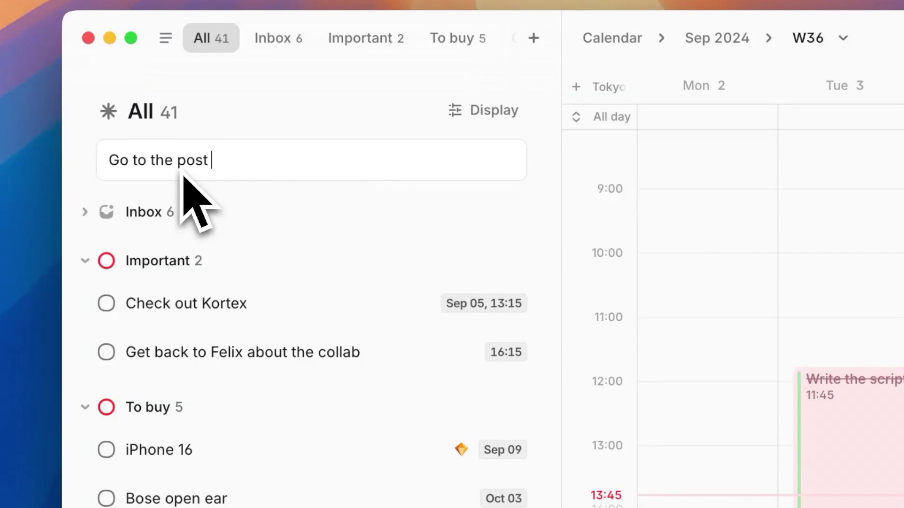
# Step: Add the todo "Go to the post office" with the date set to next Friday, 13 Sep, 15:00
pyautogui.write('@nex')
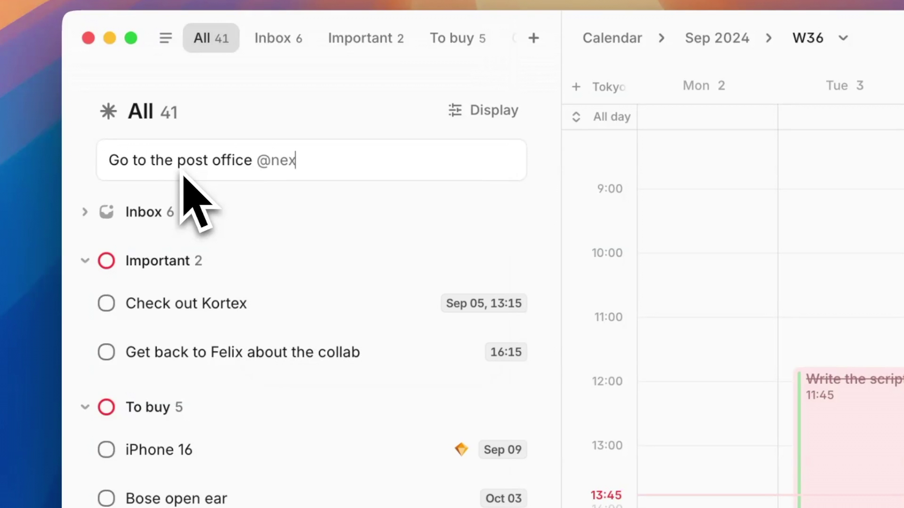
pyautogui.write('tfriday')
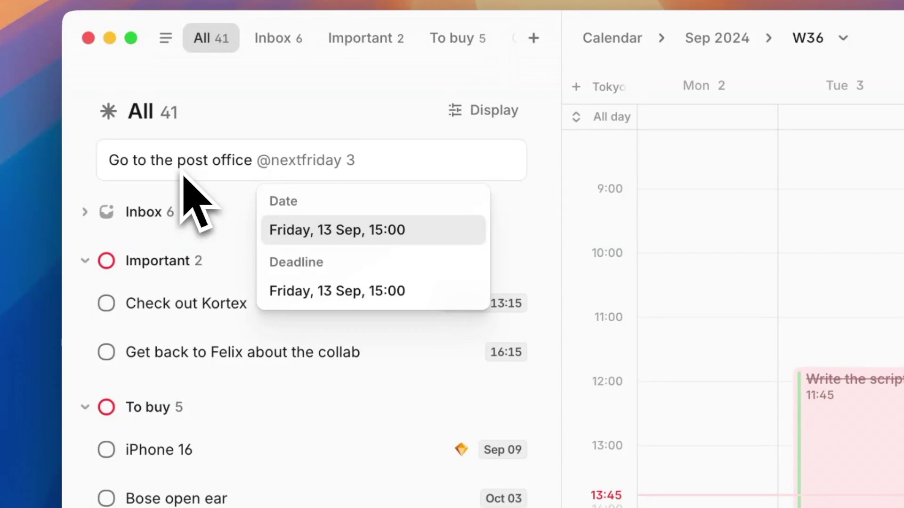
pyautogui.write(' 3')
pyautogui.press('Return')
pyautogui.press('Return')
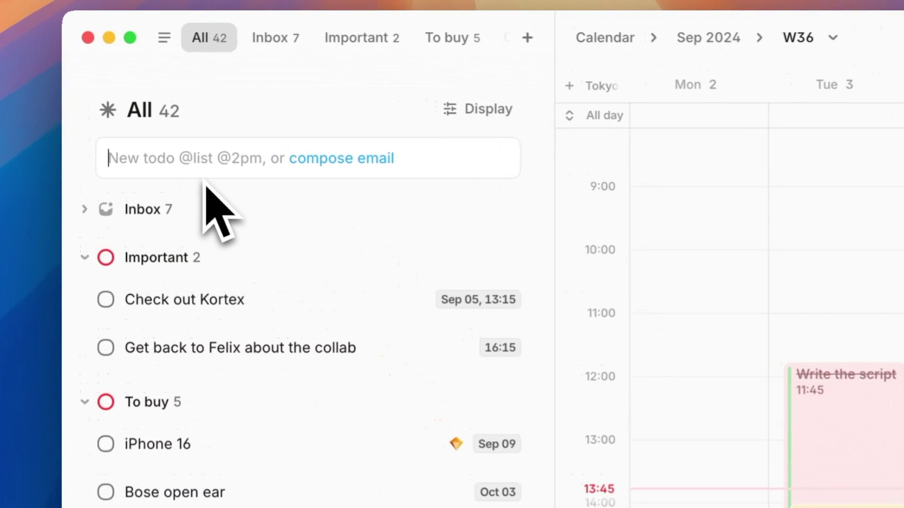
# Step: Add the todo "Call mum" with the date set to next Tuesday, 10 Sep, 19:00
pyautogui.write('Call')
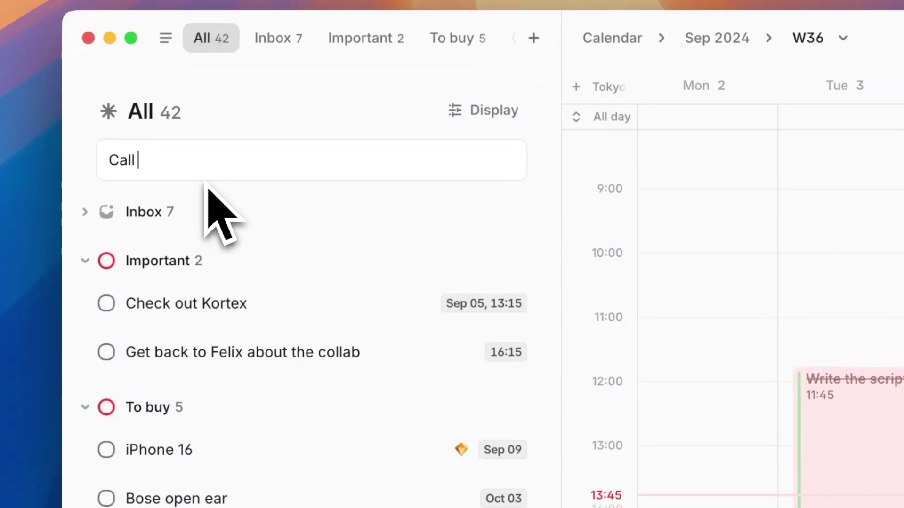
pyautogui.write(' mum @ne')
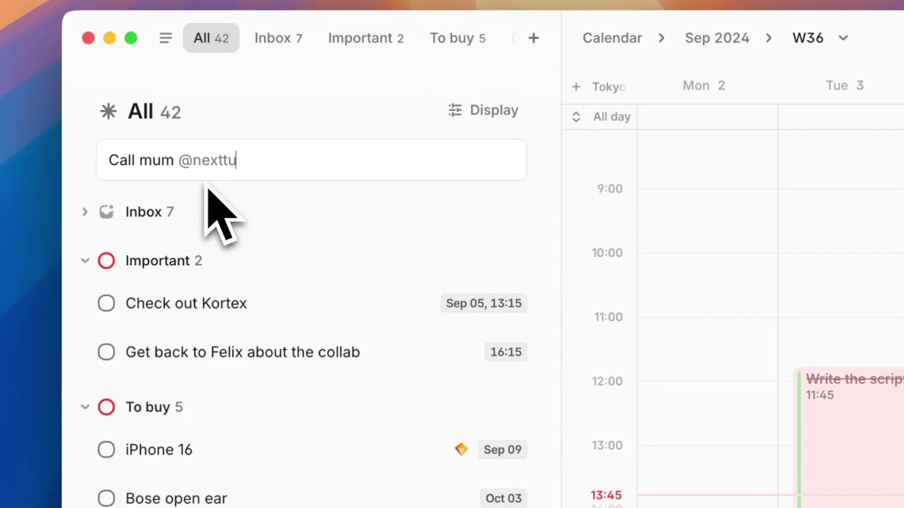
pyautogui.write('xt tuesday 7pm')
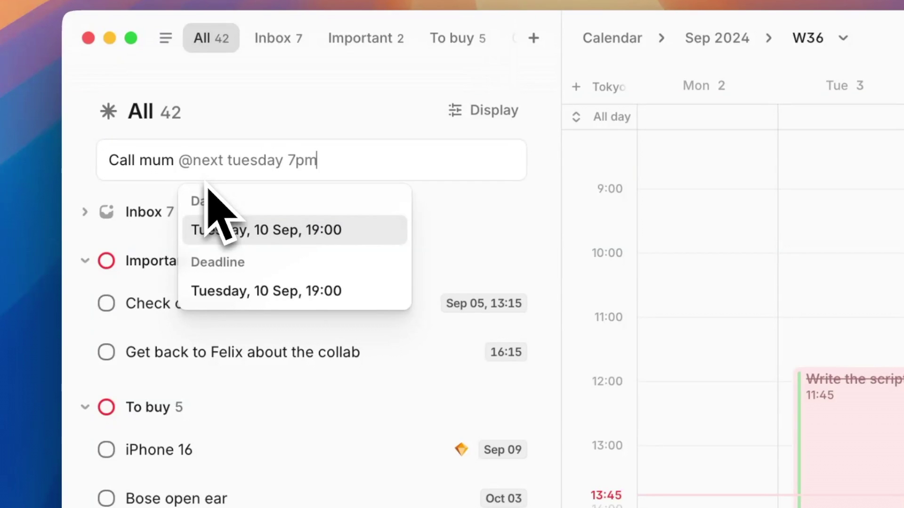
pyautogui.press('Return')
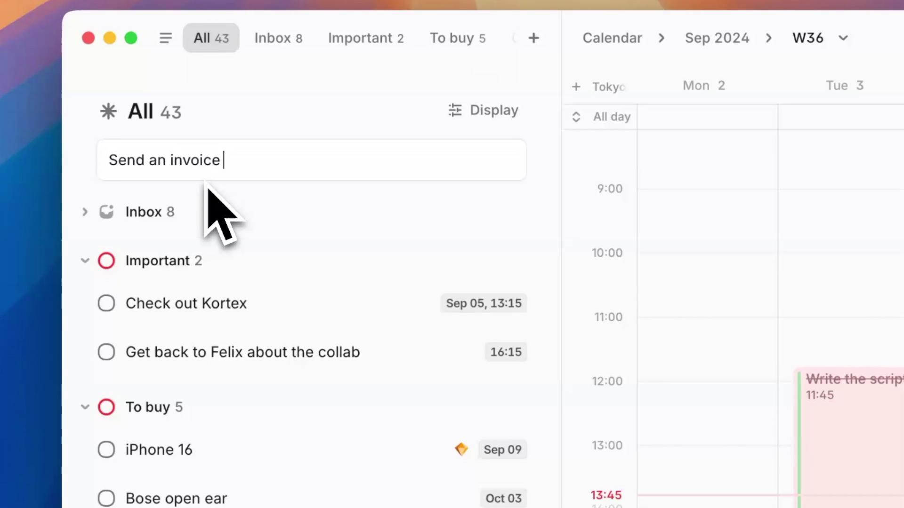
# Step: Add the todo "Send an invoice" with the date set to Friday, 06 Sep, 17:00
pyautogui.write('y')
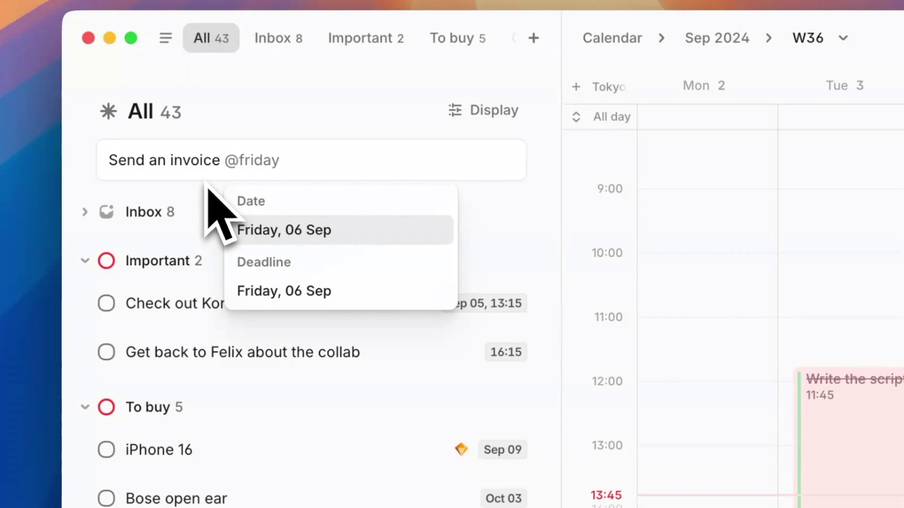
pyautogui.write(' 5pm')
pyautogui.press('Return')
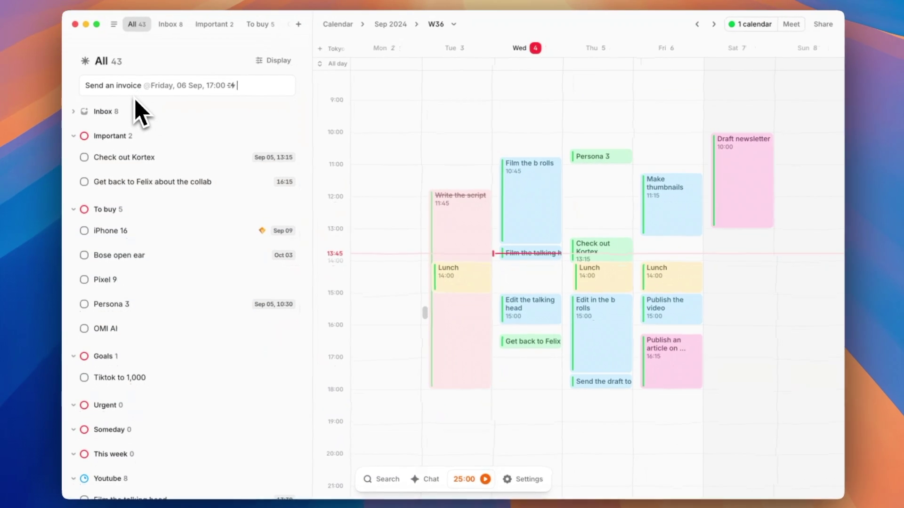
pyautogui.press('Return')
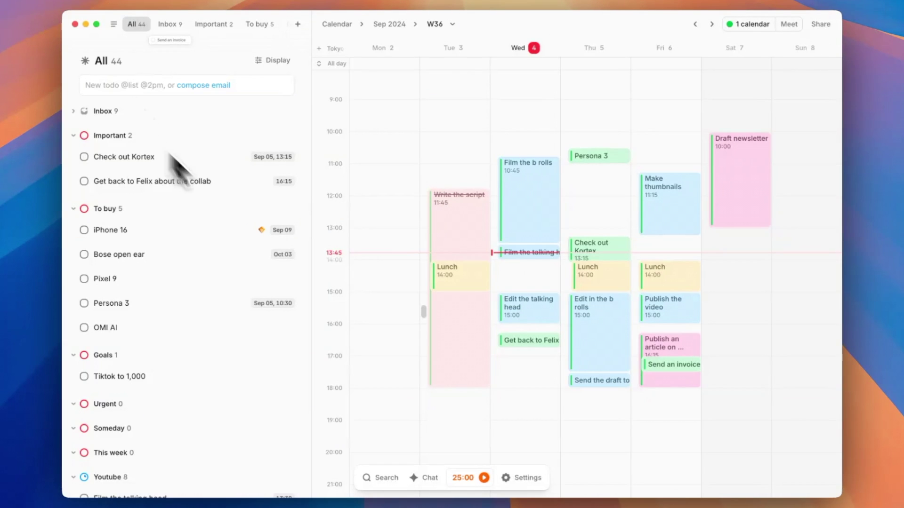
pyautogui.moveTo(669, 355); pyautogui.dragTo(729, 399)
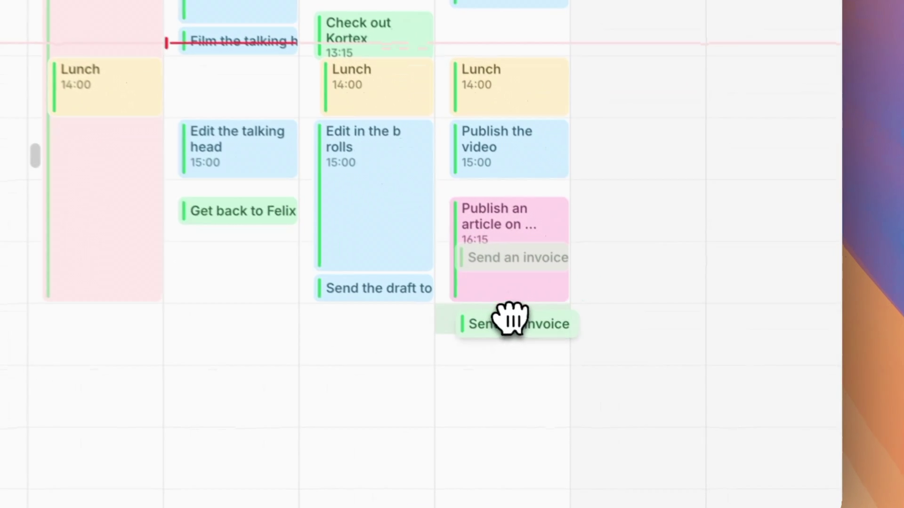
pyautogui.moveTo(616, 318); pyautogui.dragTo(498, 330)
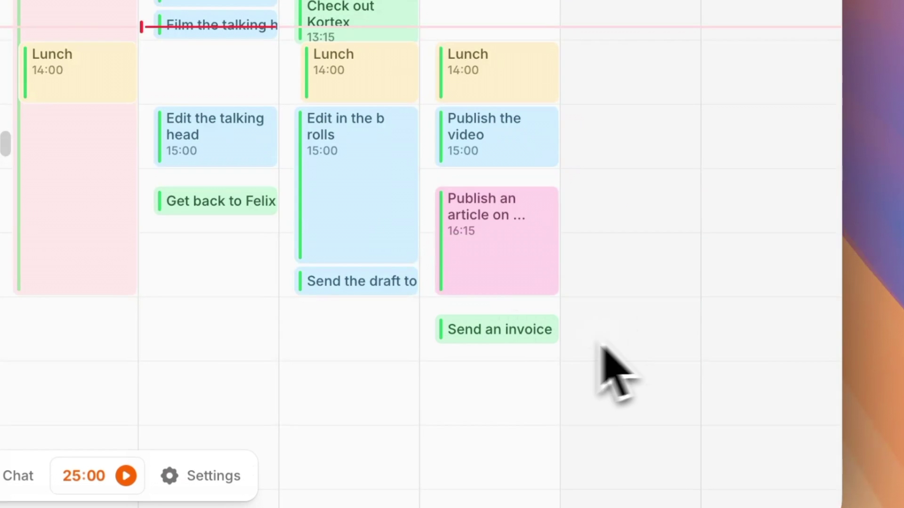
pyautogui.moveTo(477, 294)
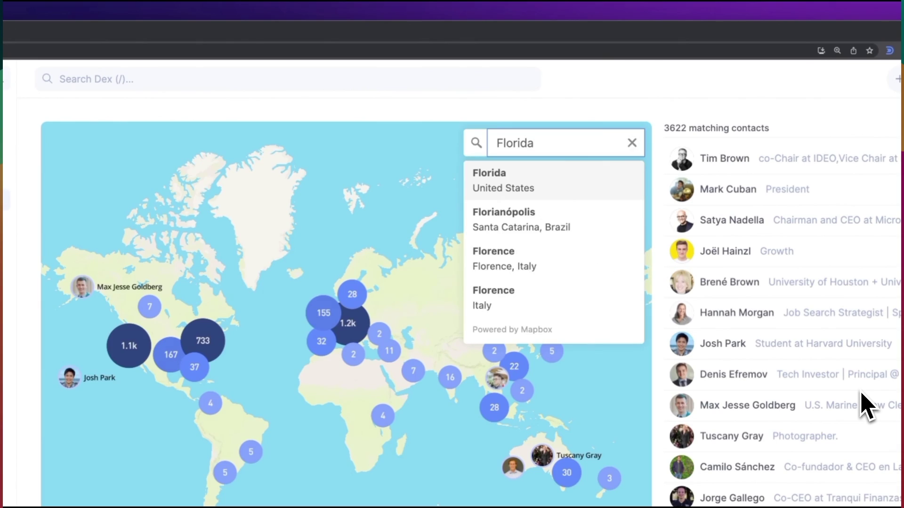
# Step: Search the Dex contact map for Florida, United States
pyautogui.press('Return')
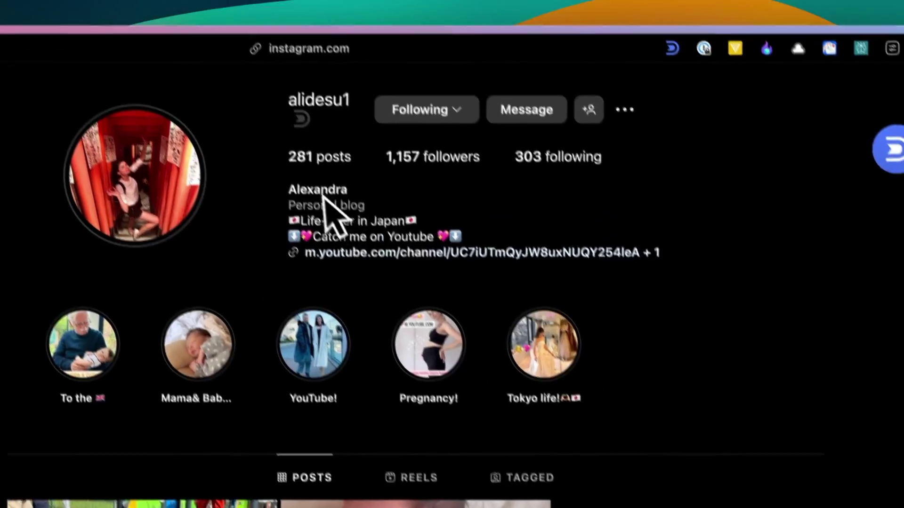
# Step: Open the Dex contact panel for the Instagram profile and write a note beginning "I should reac"
pyautogui.click(835, 86)
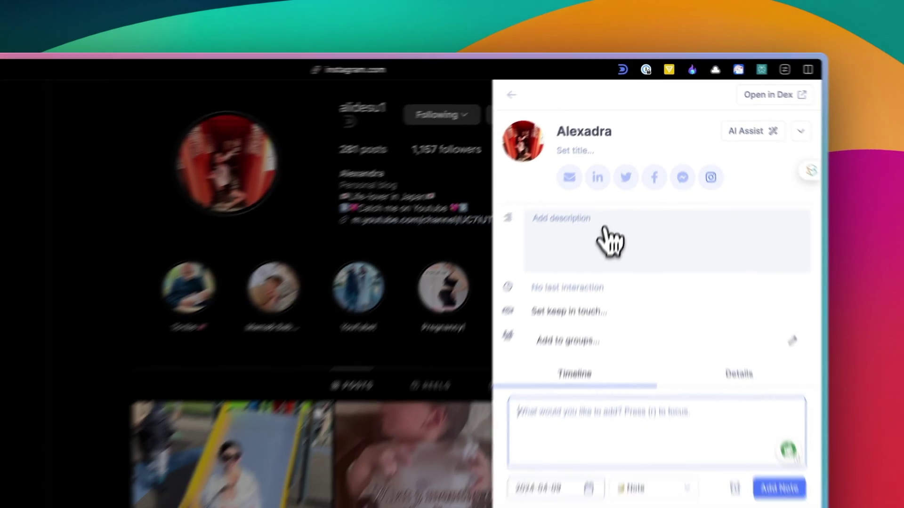
pyautogui.write('I should reac')
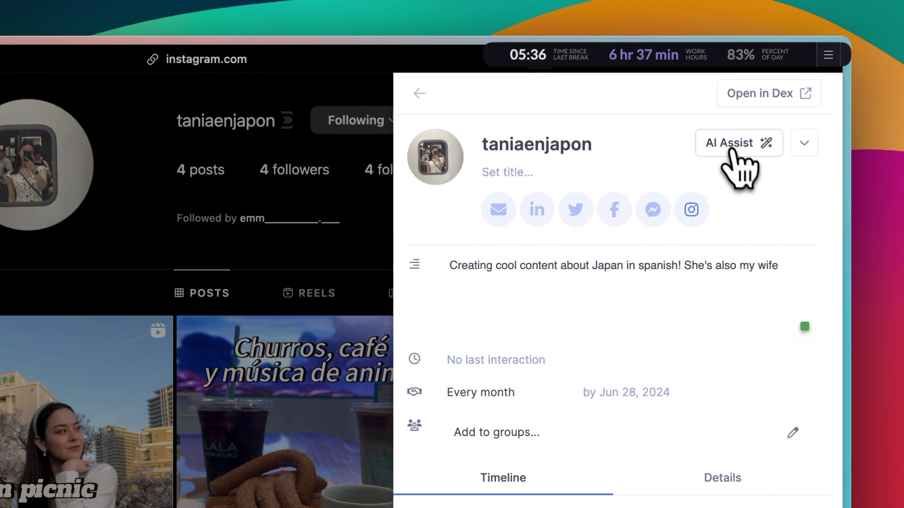
# Step: Start AI Assist for the contact and choose Reconnecting as the message topic
pyautogui.click(749, 151)
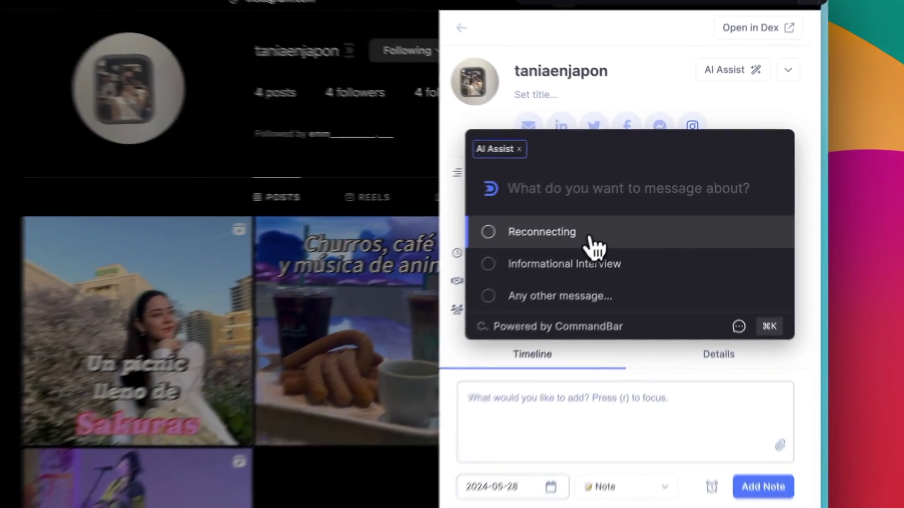
pyautogui.click(633, 205)
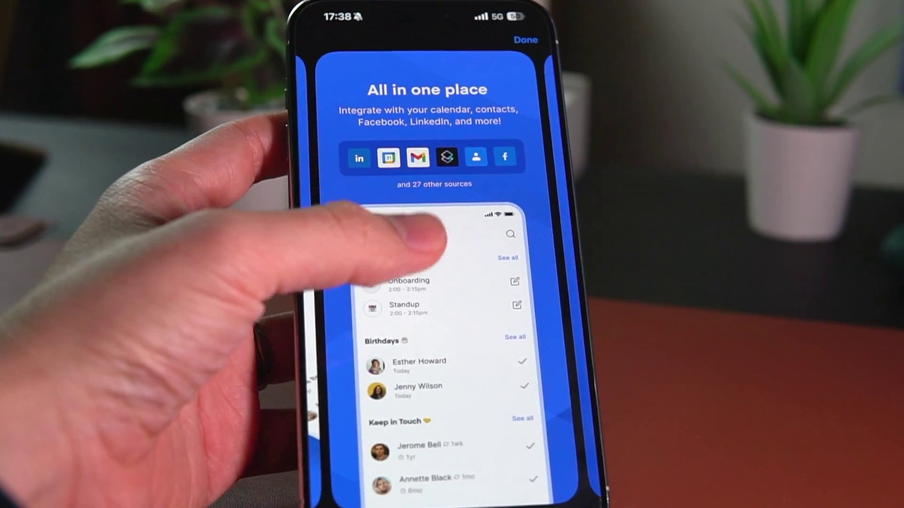
pyautogui.moveTo(329, 261); pyautogui.dragTo(263, 263)
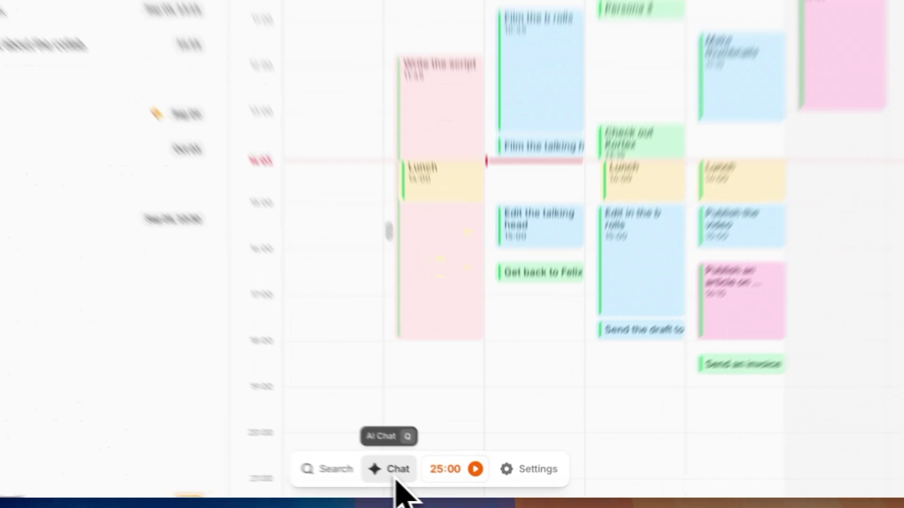
# Step: In Amie's AI chat, request "order coffee after lunch tomorrow" and schedule the suggested Order Coffee event for Sep 05, 15:00 to 15:15
pyautogui.click(426, 480)
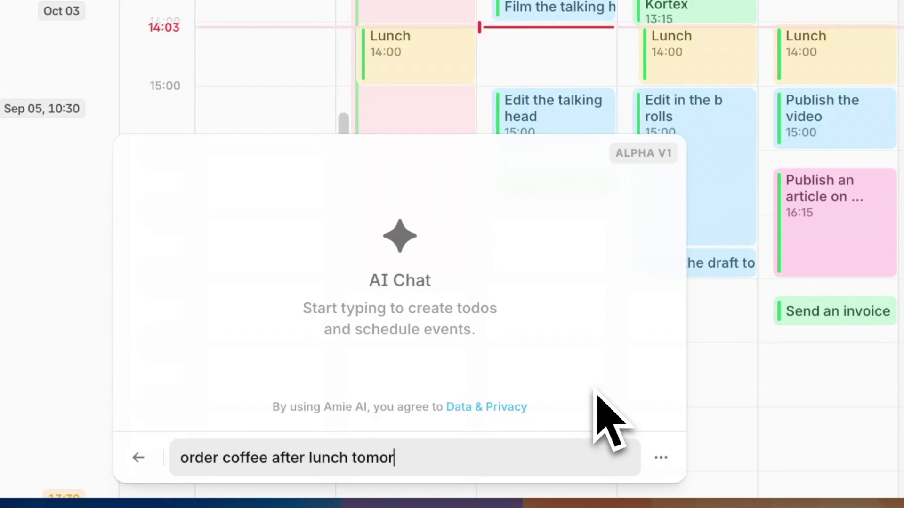
pyautogui.press('Return')
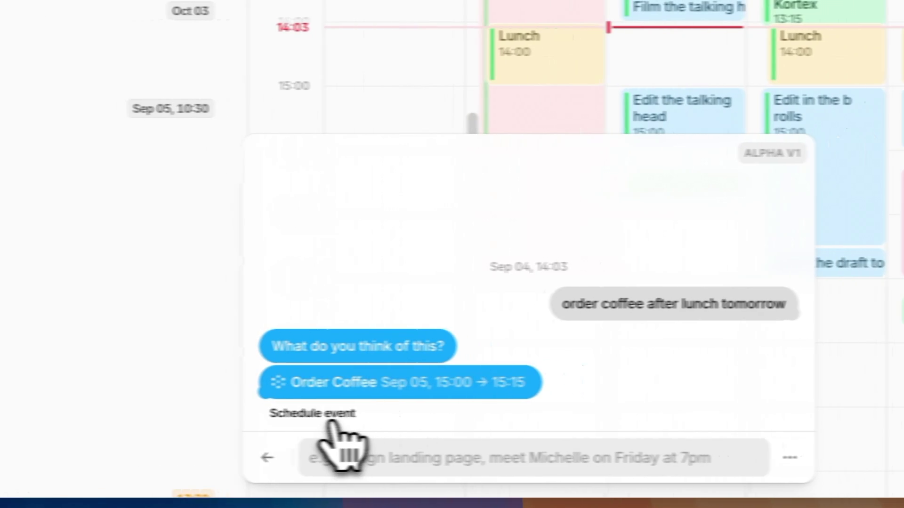
pyautogui.click(202, 415)
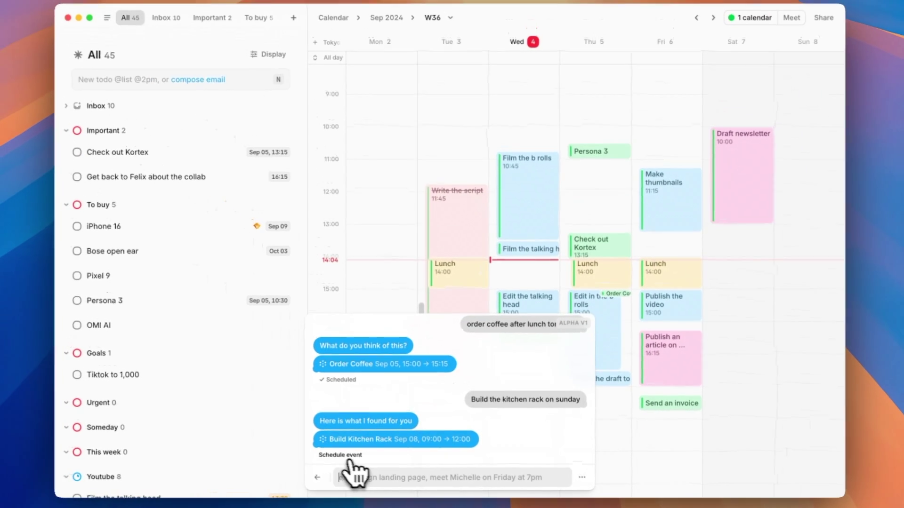
# Step: Schedule the suggested Build Kitchen Rack event for Sep 08, 09:00 to 12:00
pyautogui.click(342, 456)
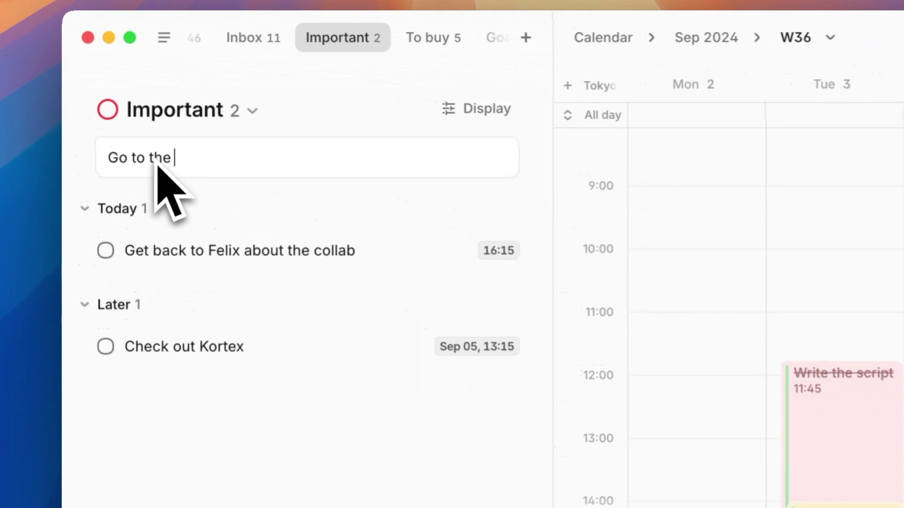
# Step: Add the todo "Go to the city centre" to the Important list
pyautogui.write('city')
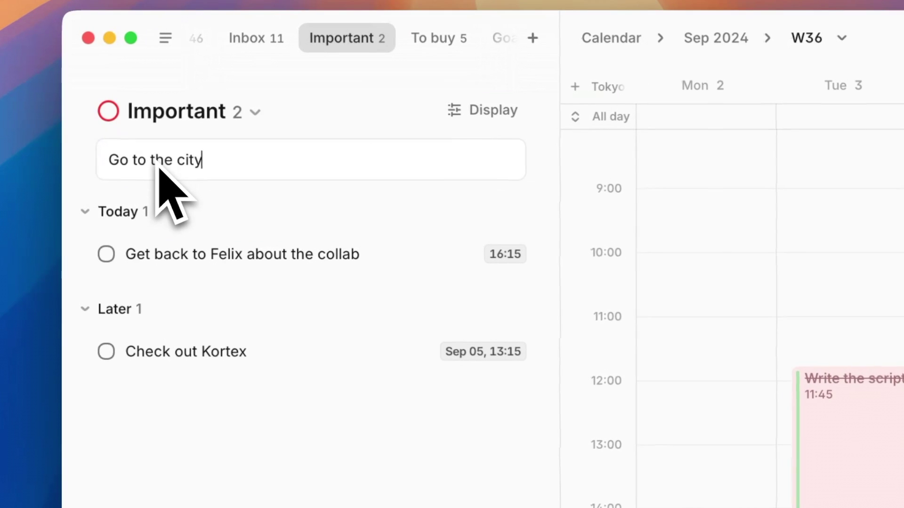
pyautogui.write(' cent')
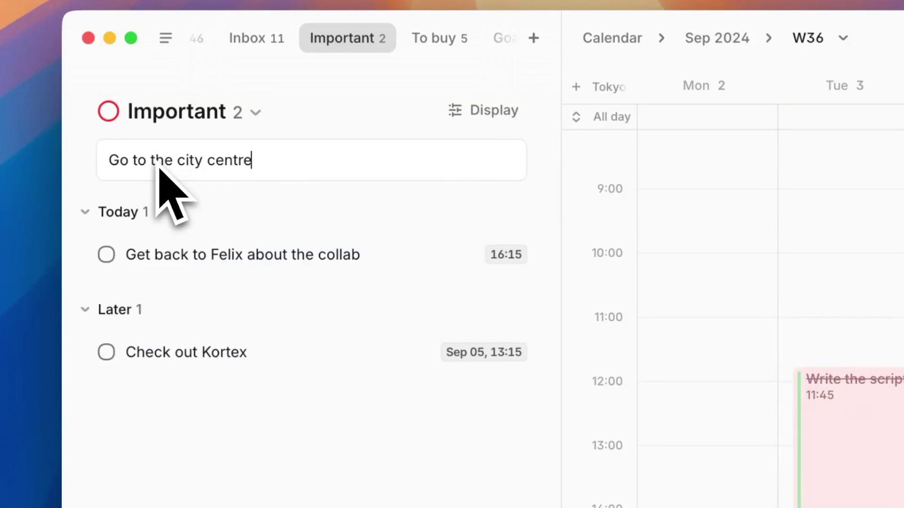
pyautogui.write('re')
pyautogui.press('Return')
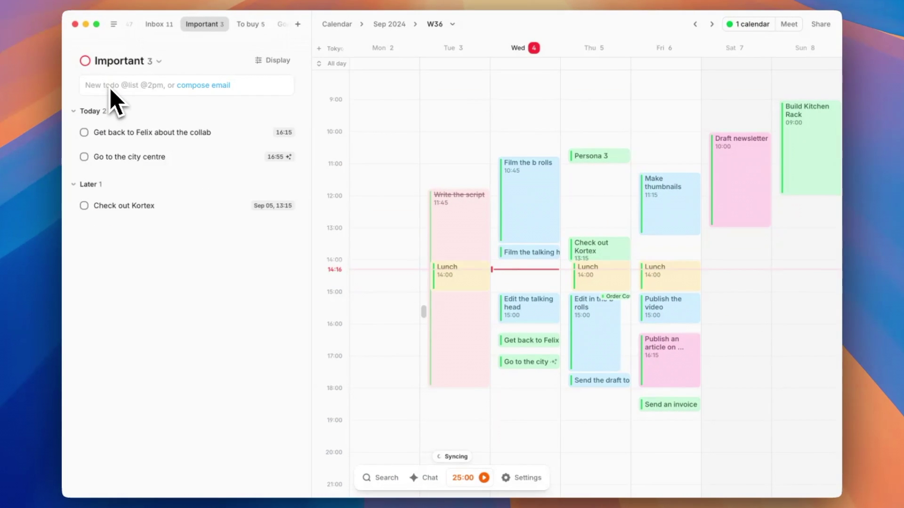
# Step: Add the todo "Order unicorn overlord" to the Important list
pyautogui.write('Order unicorn overlord')
pyautogui.press('Return')
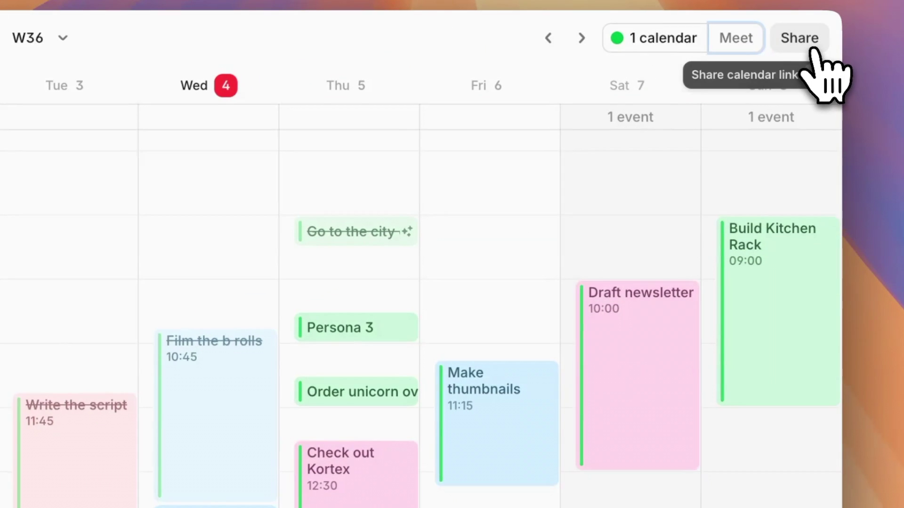
# Step: Create a calendar share link offering Sat, 07 Sep slots at 15:15 - 16:00, 16:30 - 17:00 and 17:45 - 18:30
pyautogui.click(806, 52)
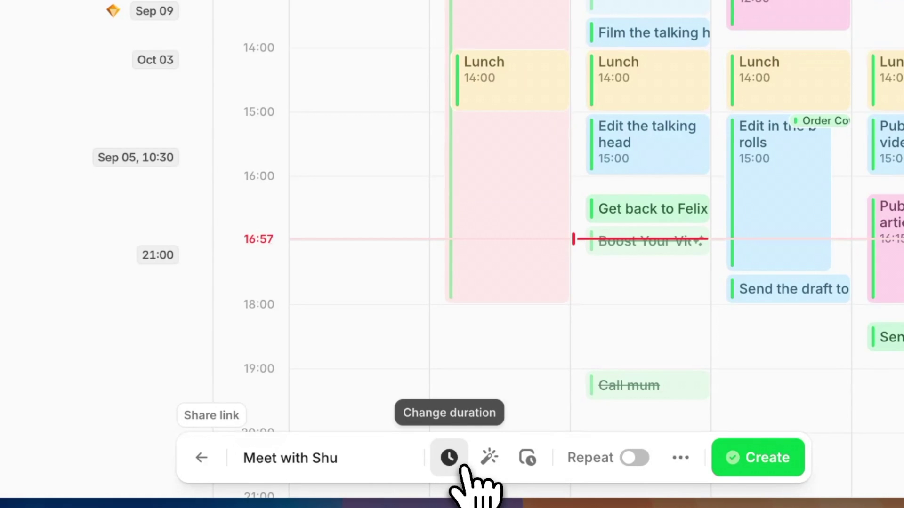
pyautogui.click(490, 468)
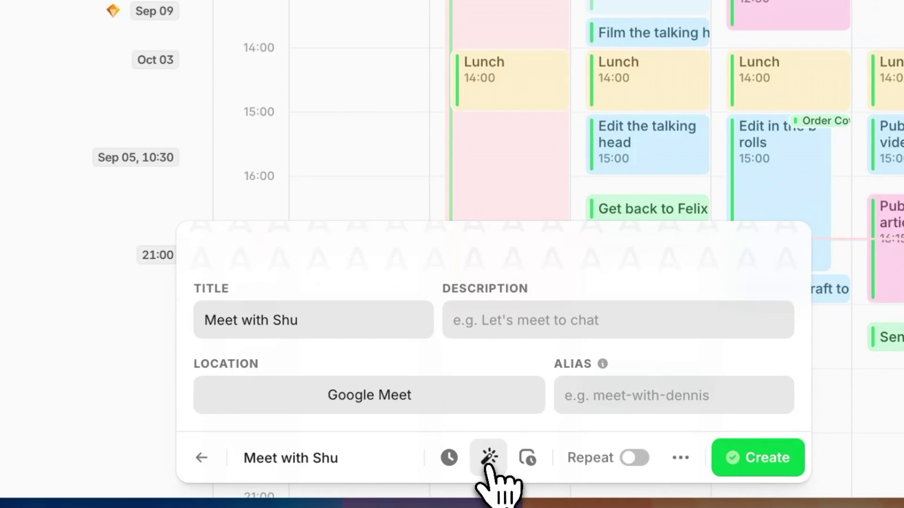
pyautogui.click(488, 466)
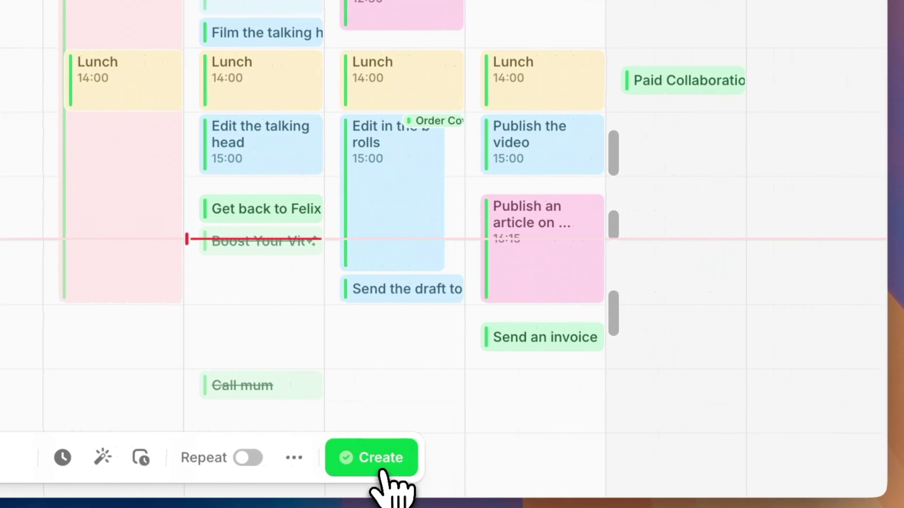
pyautogui.click(760, 461)
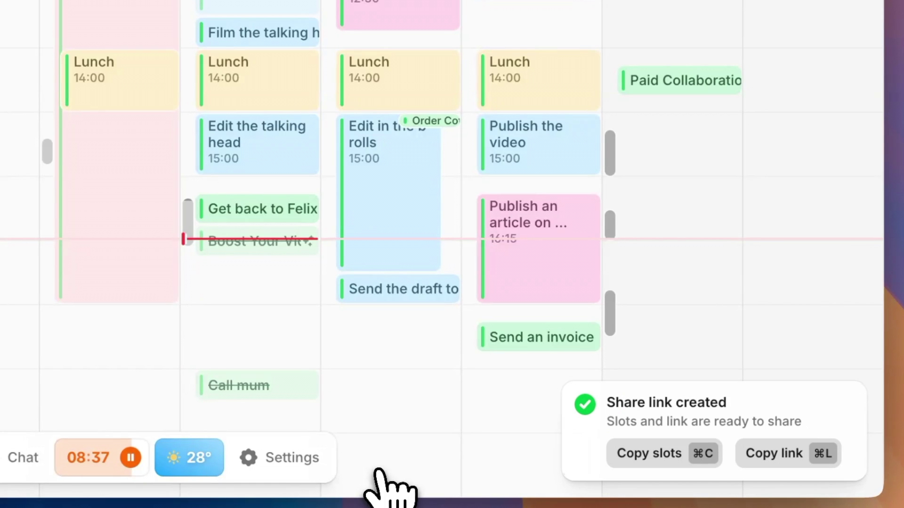
# Step: Copy the share link's slots and paste them into the body of a new Gmail message
pyautogui.click(631, 459)
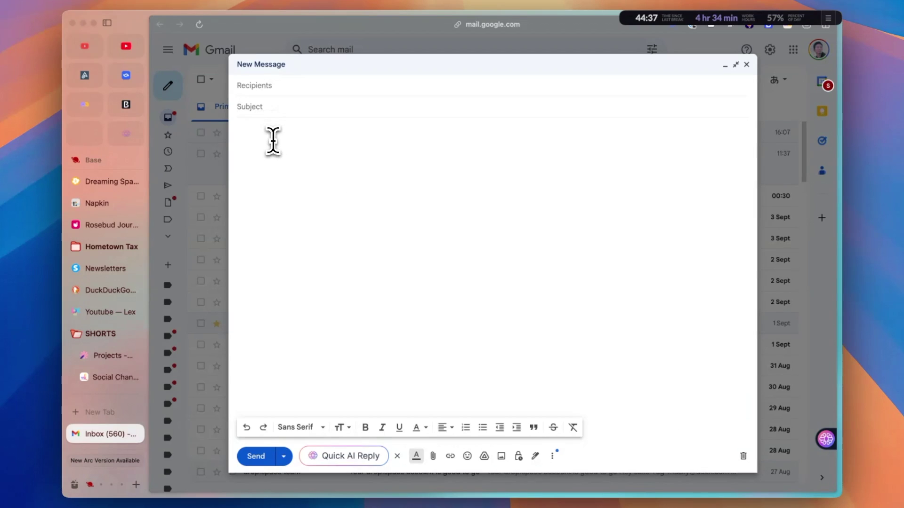
pyautogui.write('Do any of the following times (JST) work for you?  Sat, 07 Sep: • 15:15 - 16:00 • 16:30 - 17:00 • 17:45 - 18:30')
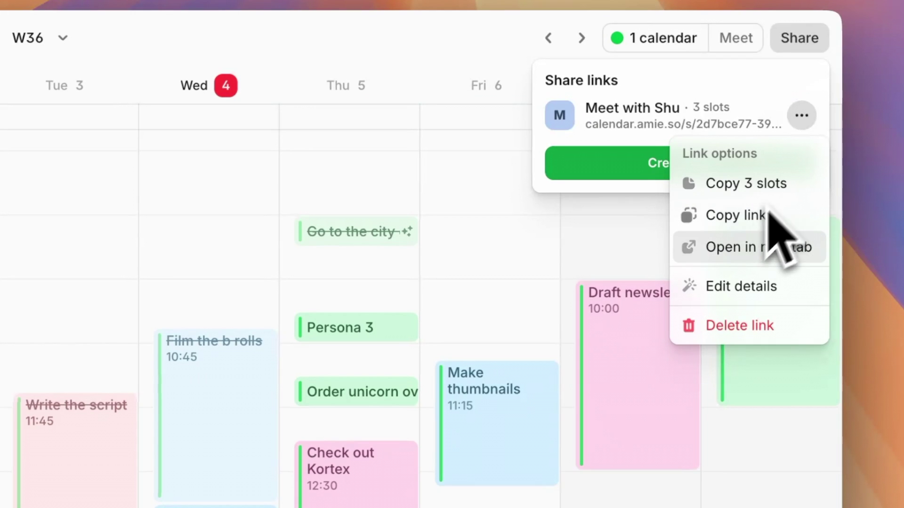
# Step: Start a new share link in Amie, set its meeting location to Zoom, and open its additional link options
pyautogui.click(755, 77)
pyautogui.click(701, 174)
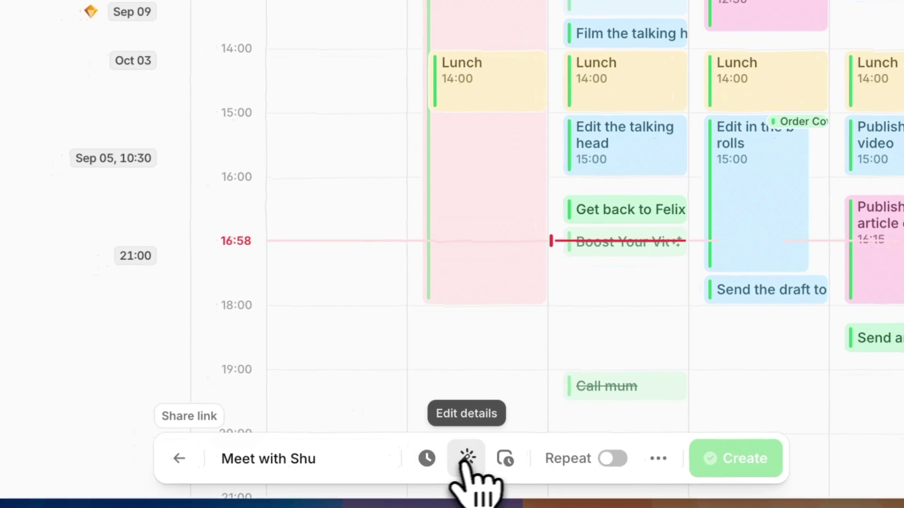
pyautogui.click(450, 466)
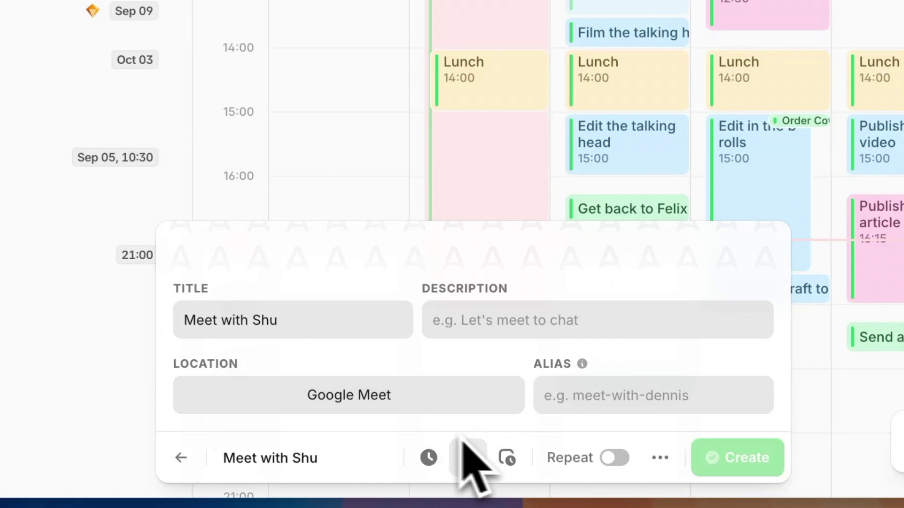
pyautogui.click(426, 400)
pyautogui.click(270, 314)
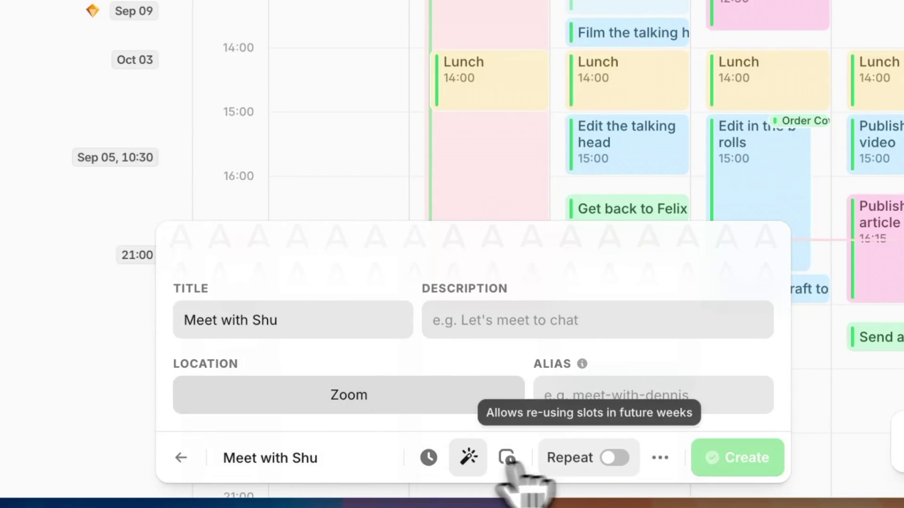
pyautogui.click(659, 457)
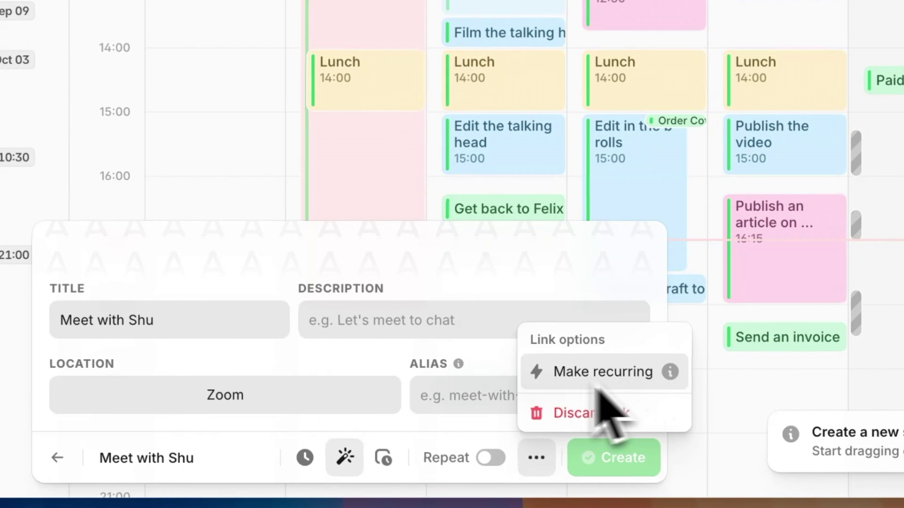
pyautogui.click(546, 465)
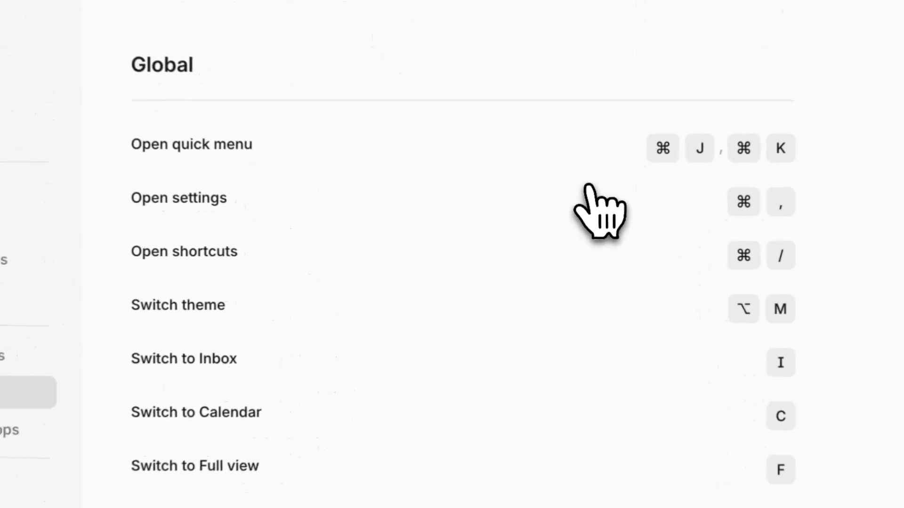
# Step: Review the global keyboard shortcuts and continue to the todo shortcuts in Amie's settings
pyautogui.scroll(-3, 600, 209)
pyautogui.scroll(-5, 600, 209)
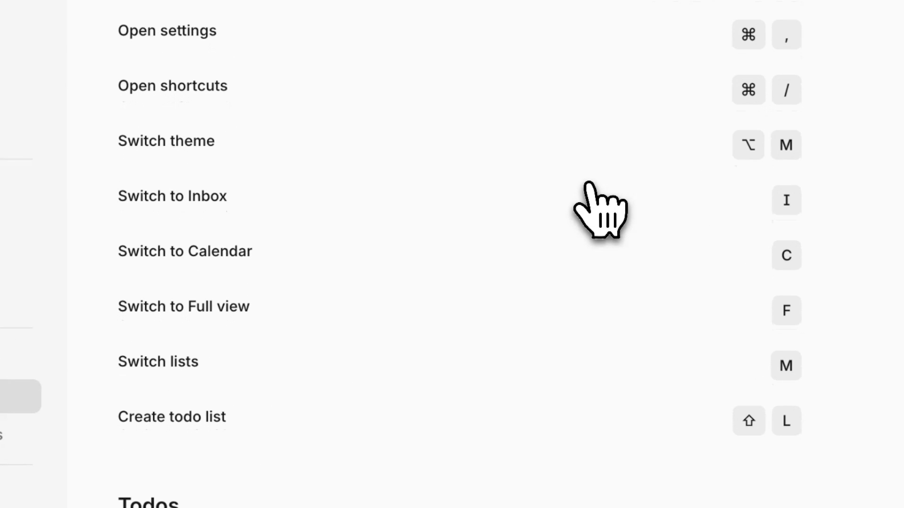
pyautogui.scroll(-5, 600, 209)
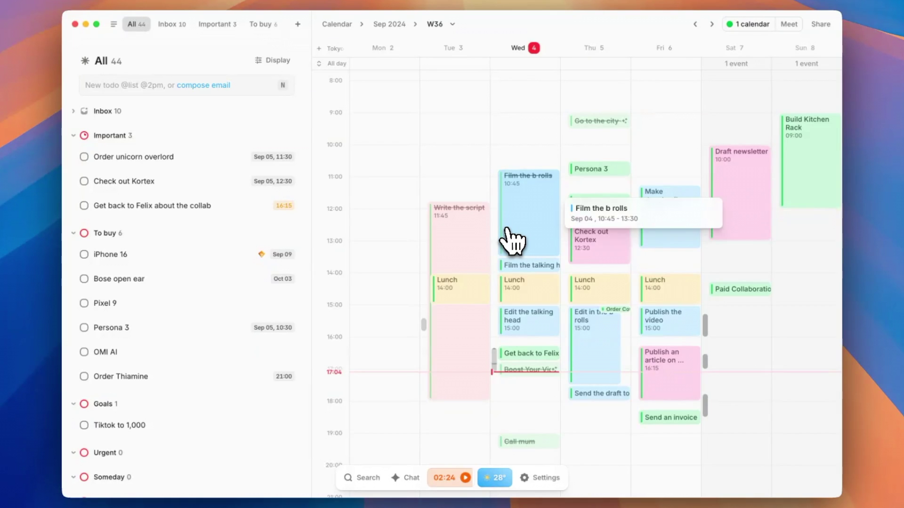
# Step: Cycle the calendar through the daily, agenda, weekly and monthly views, return to daily view, and go to the previous day
pyautogui.press('d')
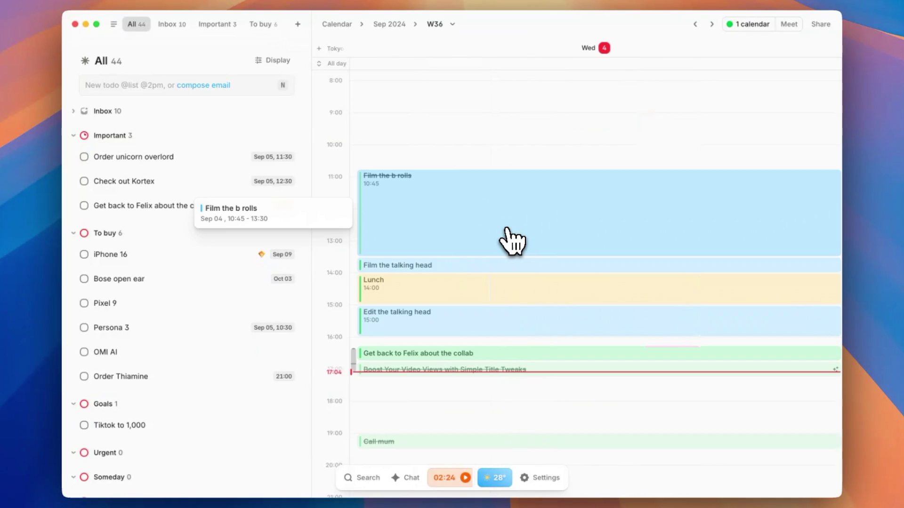
pyautogui.press('a')
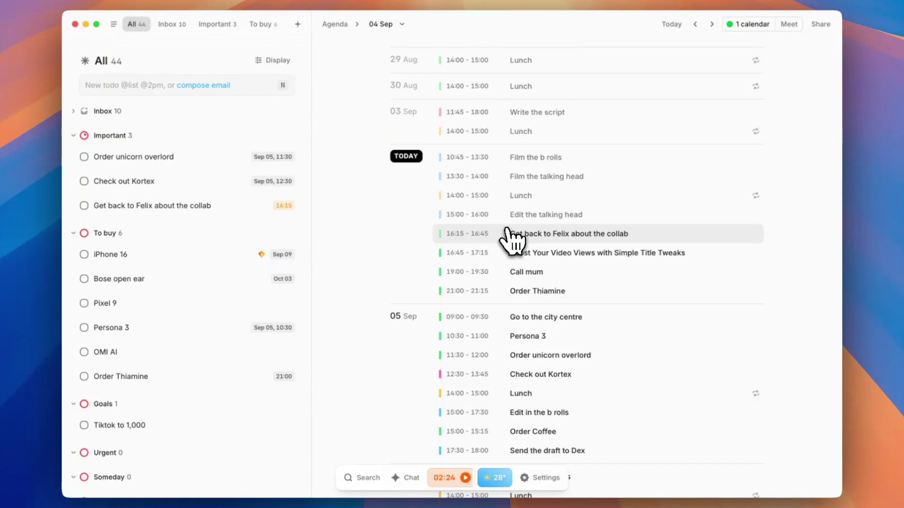
pyautogui.press('w')
pyautogui.press('m')
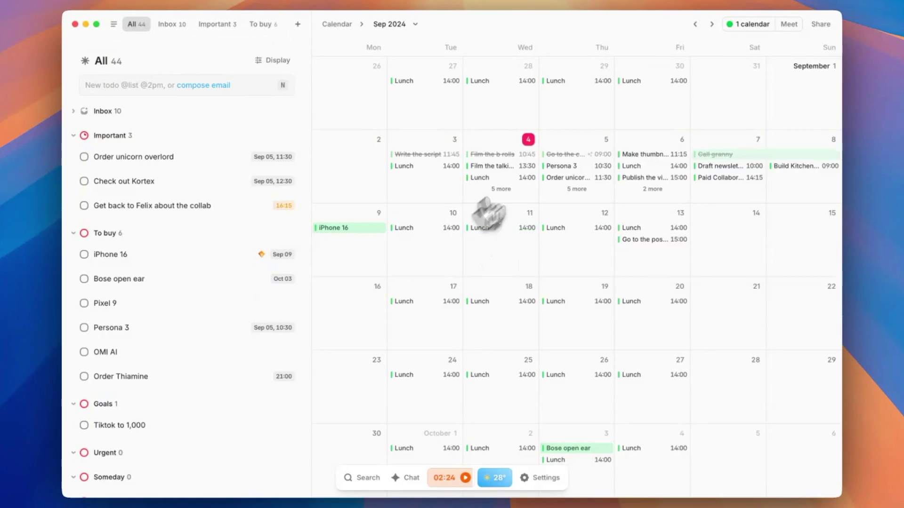
pyautogui.press('d')
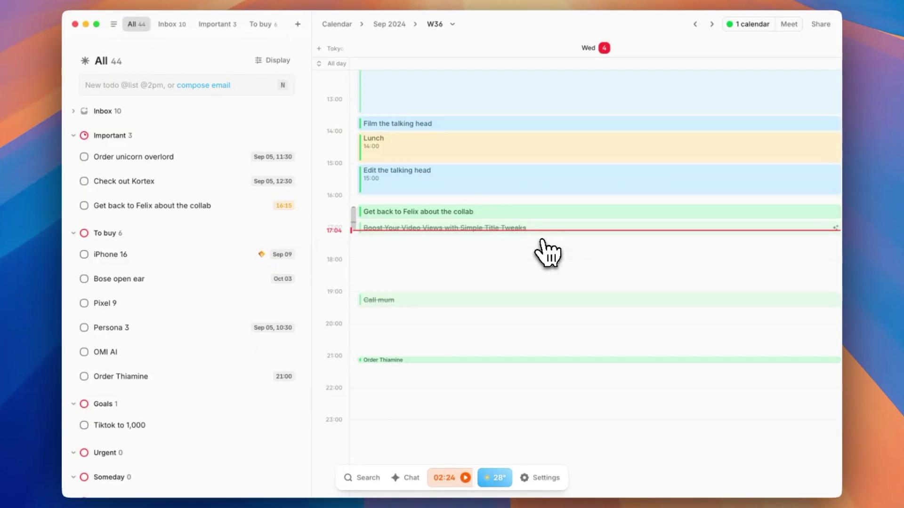
pyautogui.scroll(5, 546, 252)
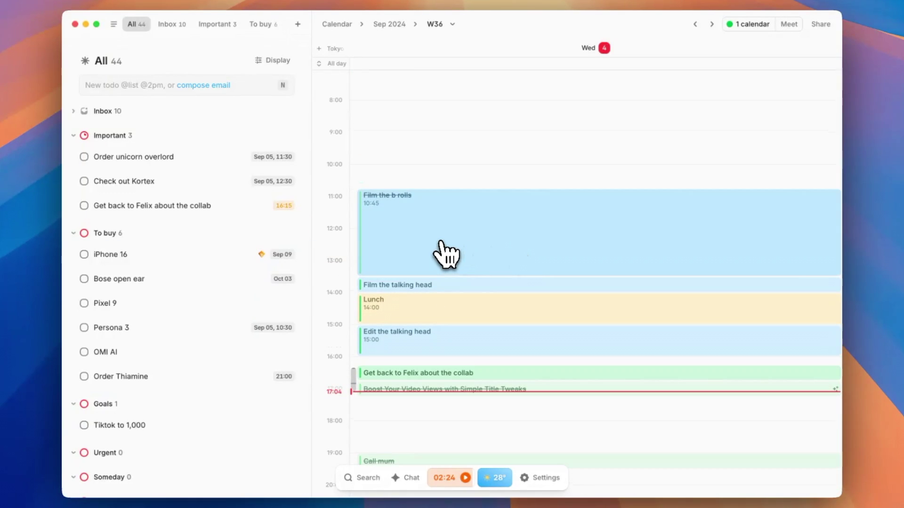
pyautogui.press('Left')
# Step: Mark the "Check out Kortex" todo in the Important list as a priority
pyautogui.press('Up')
pyautogui.press('Up')
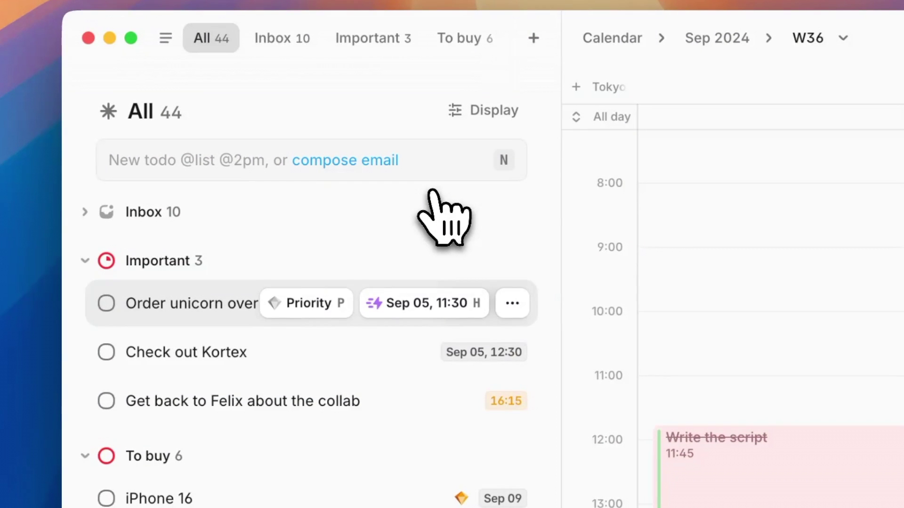
pyautogui.press('Down')
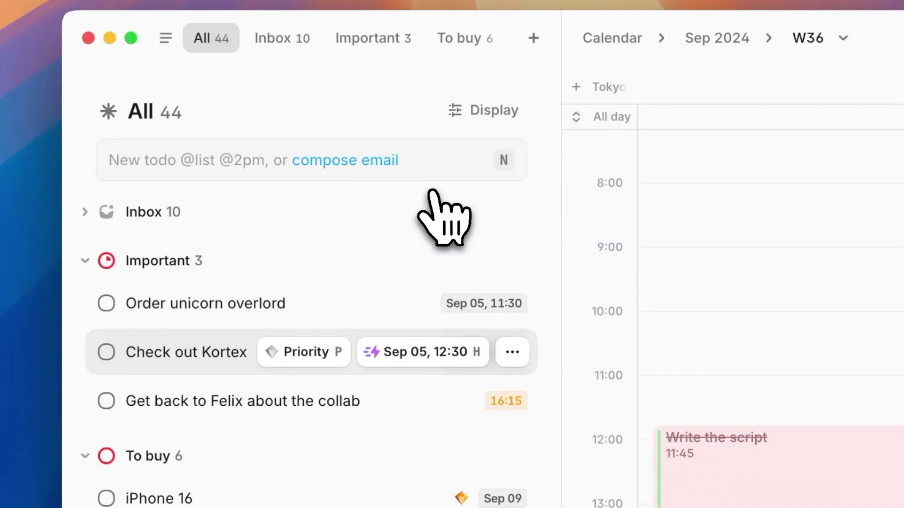
pyautogui.press('p')
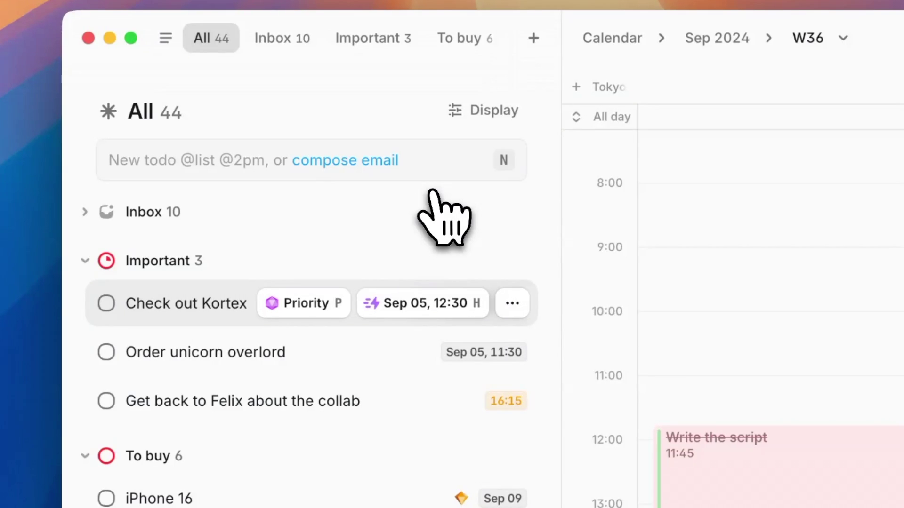
pyautogui.press('s')
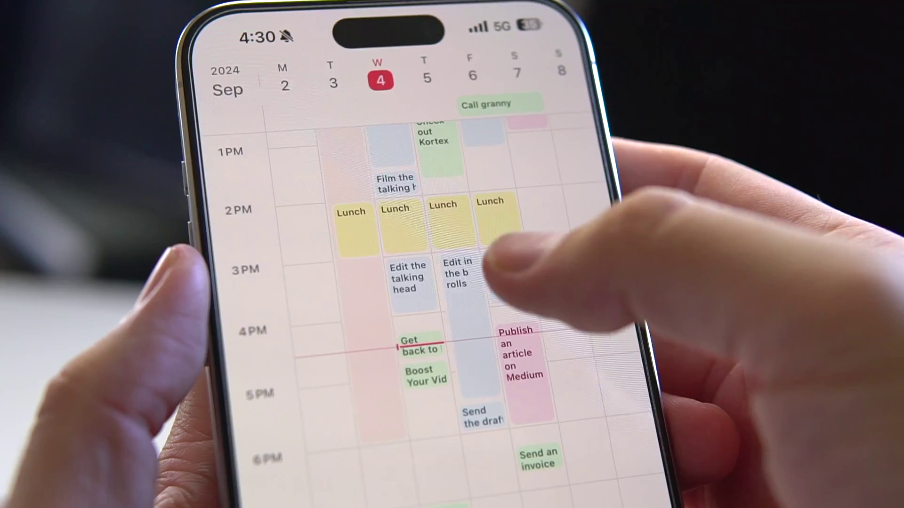
# Step: In the Amie mobile app, move the "Call granny" todo within the split calendar and Inbox view
pyautogui.click(491, 273)
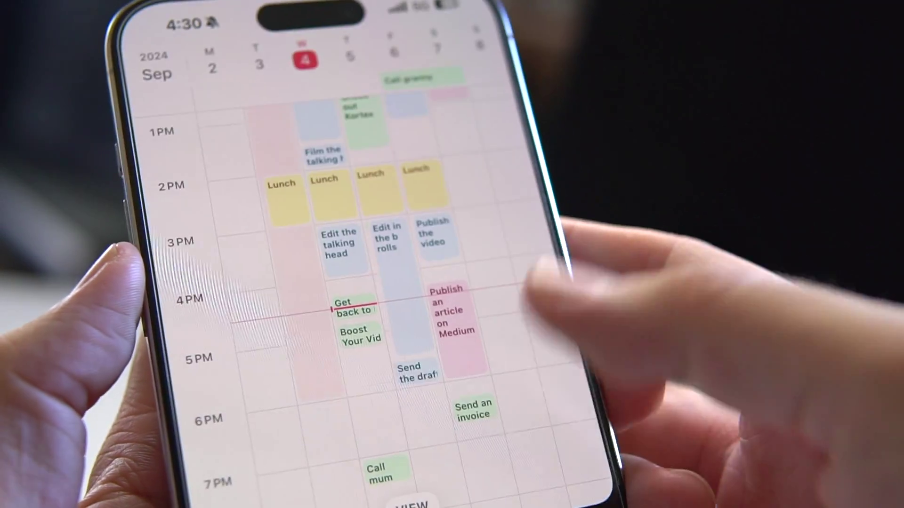
pyautogui.click(454, 320)
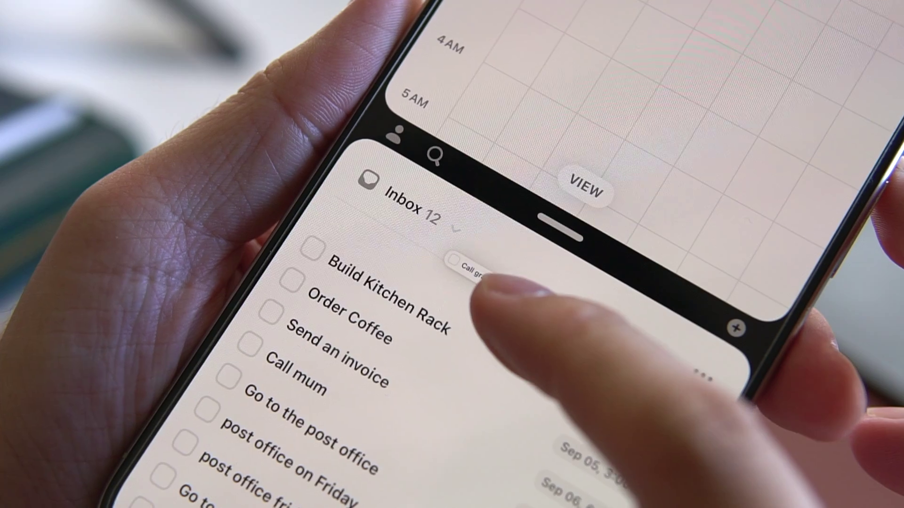
pyautogui.moveTo(471, 273); pyautogui.dragTo(353, 376)
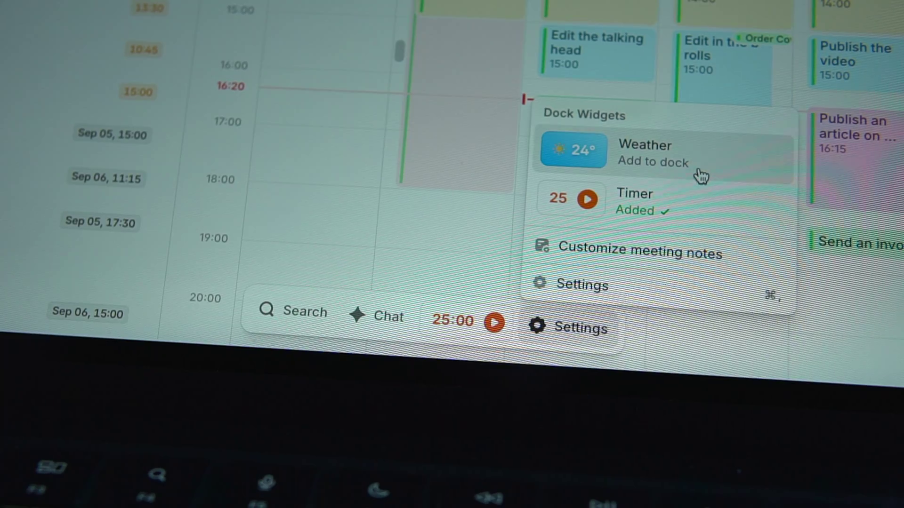
pyautogui.click(700, 175)
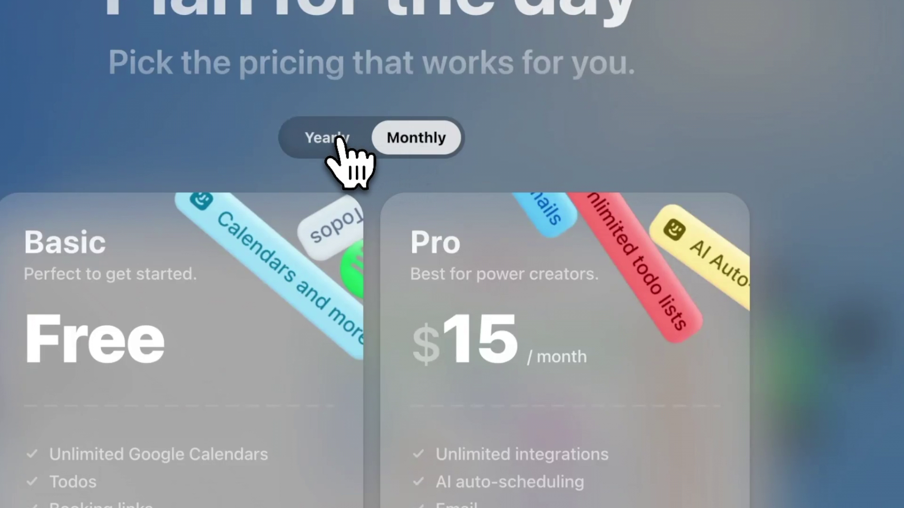
# Step: Compare the yearly and monthly prices of the Basic and Pro plans on Amie's pricing page
pyautogui.click(337, 141)
pyautogui.click(397, 141)
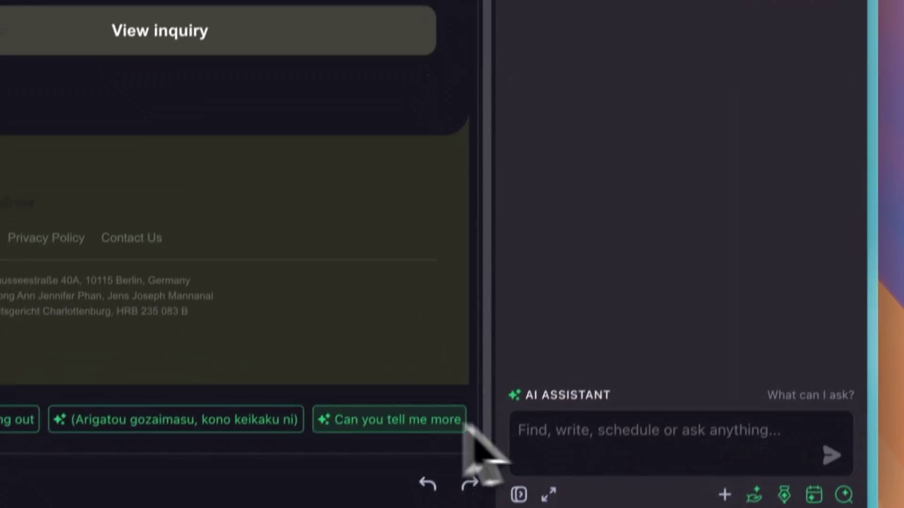
pyautogui.click(608, 408)
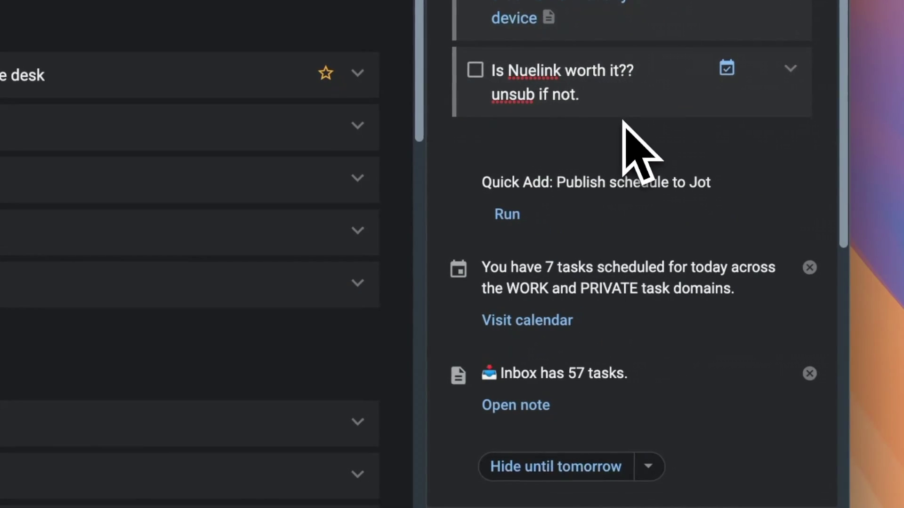
# Step: In the Interior note, move the "Book shelf for my room under the desk" task from Medium to the High section
pyautogui.scroll(-1, 497, 251)
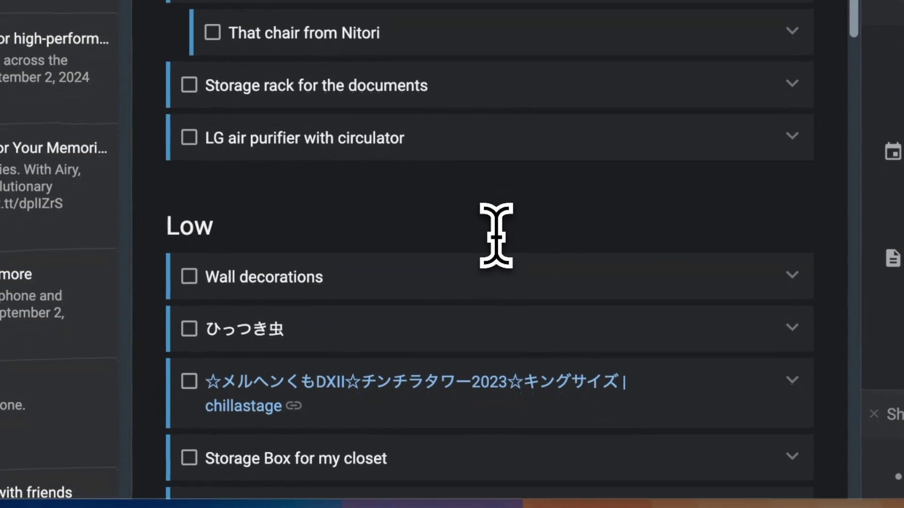
pyautogui.click(548, 403)
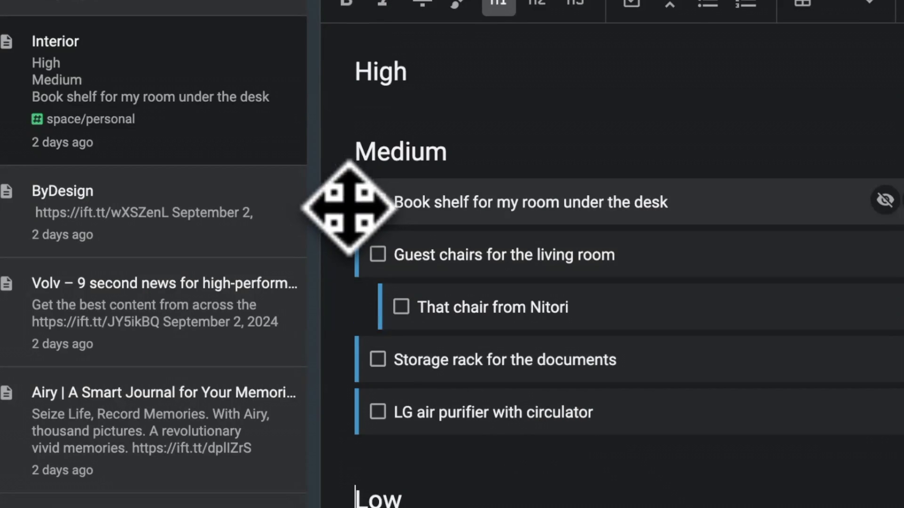
pyautogui.moveTo(348, 207); pyautogui.dragTo(466, 85)
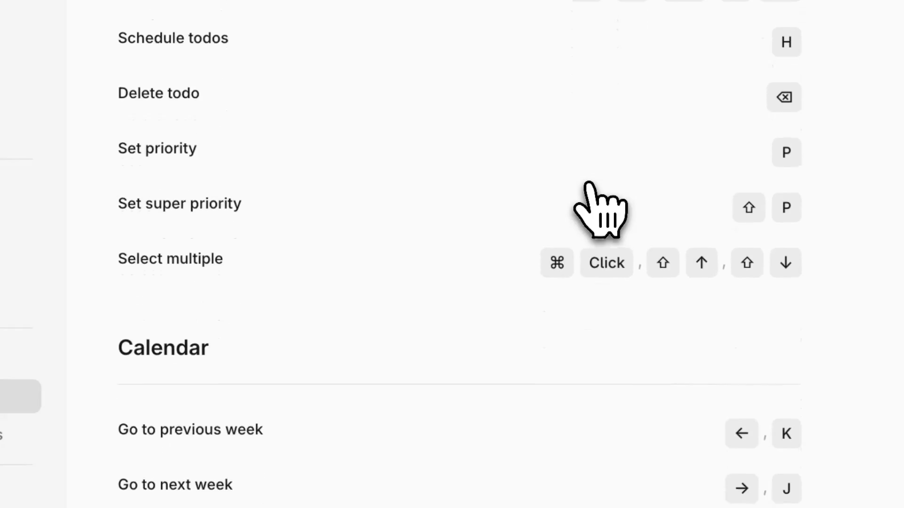
# Step: Review the calendar shortcuts in Amie's settings, from week navigation and view switching to share links and zoom
pyautogui.scroll(-5, 599, 210)
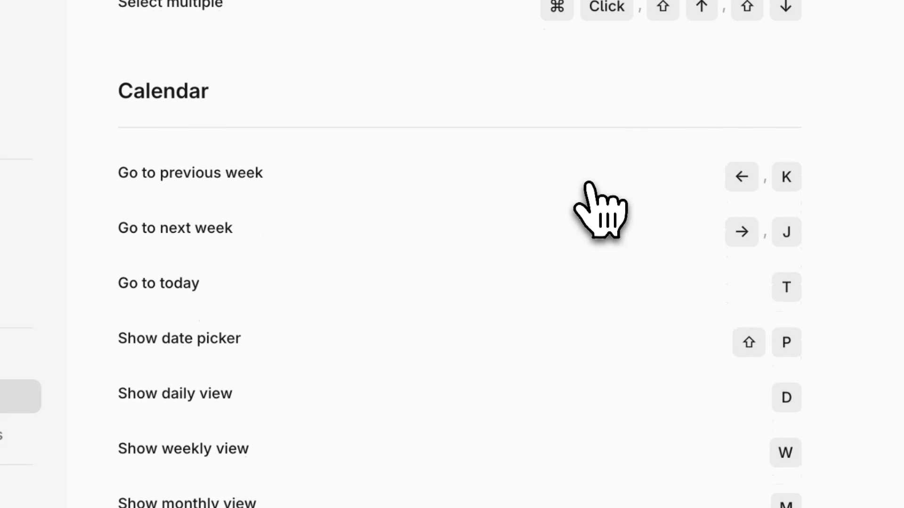
pyautogui.scroll(-5, 600, 210)
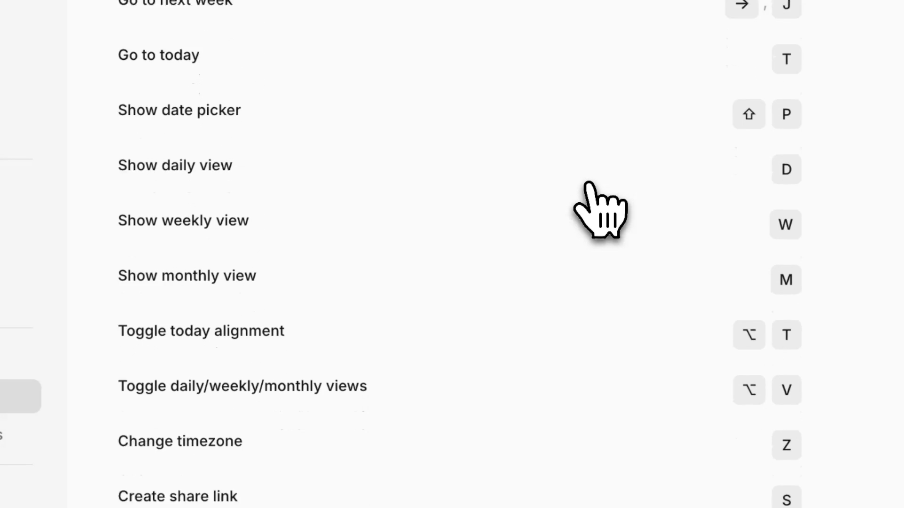
pyautogui.scroll(-9, 599, 210)
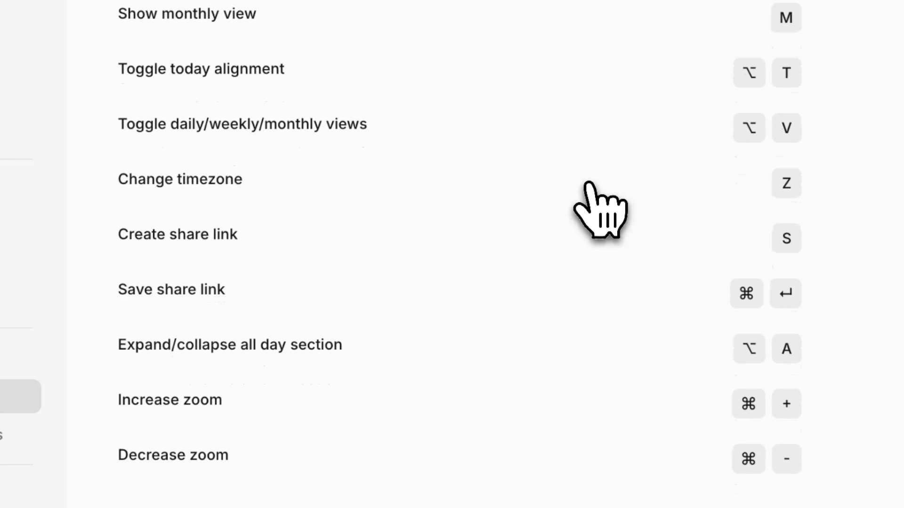